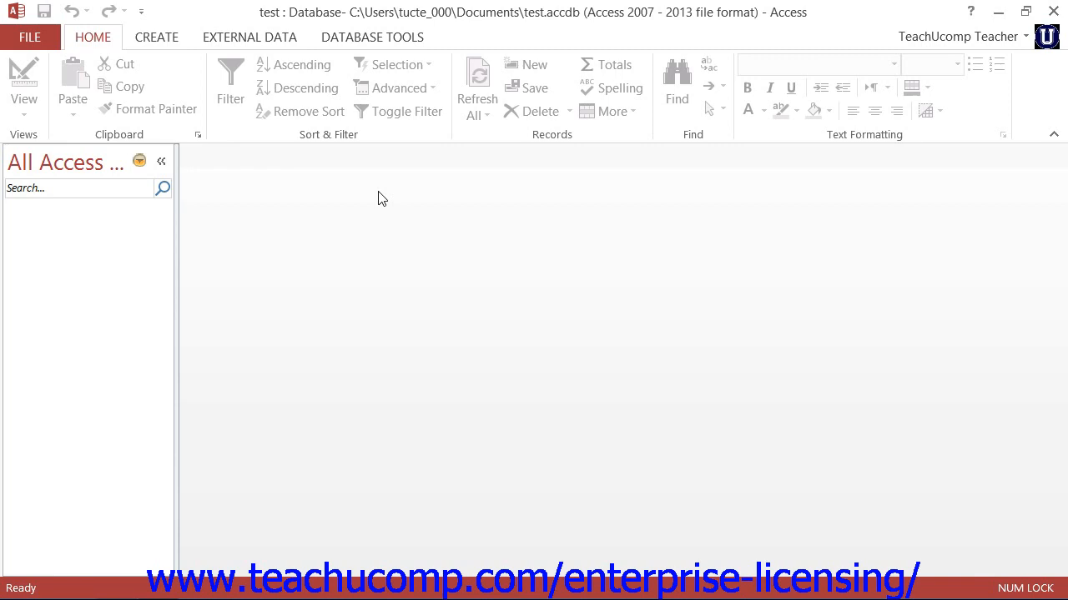
# Create a new table in Design view and name its first field FieldName, keeping the default data type
pyautogui.click(153, 33)
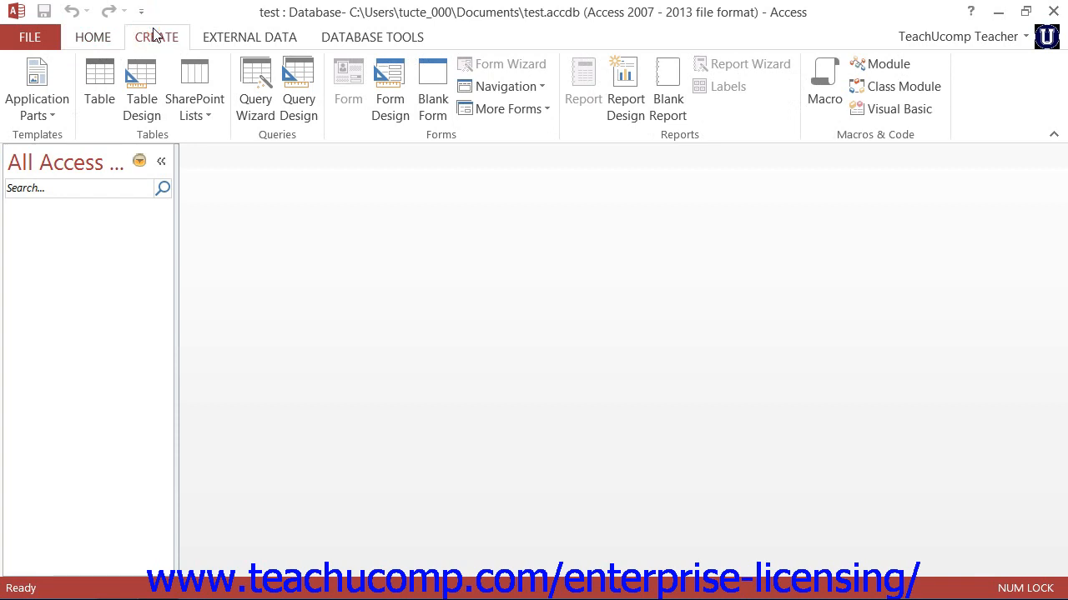
pyautogui.click(142, 97)
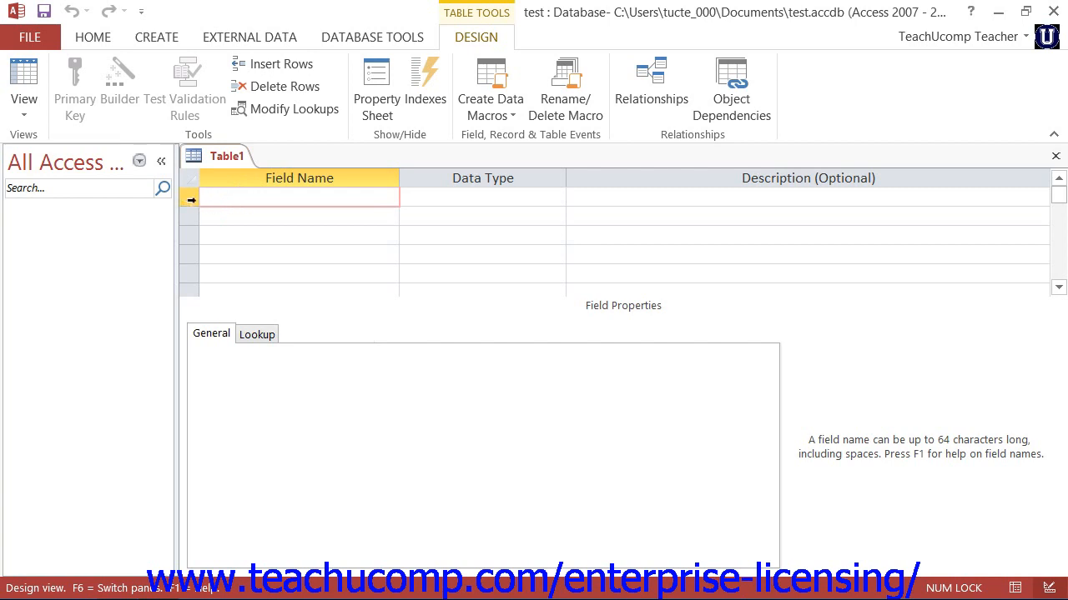
pyautogui.click(191, 200)
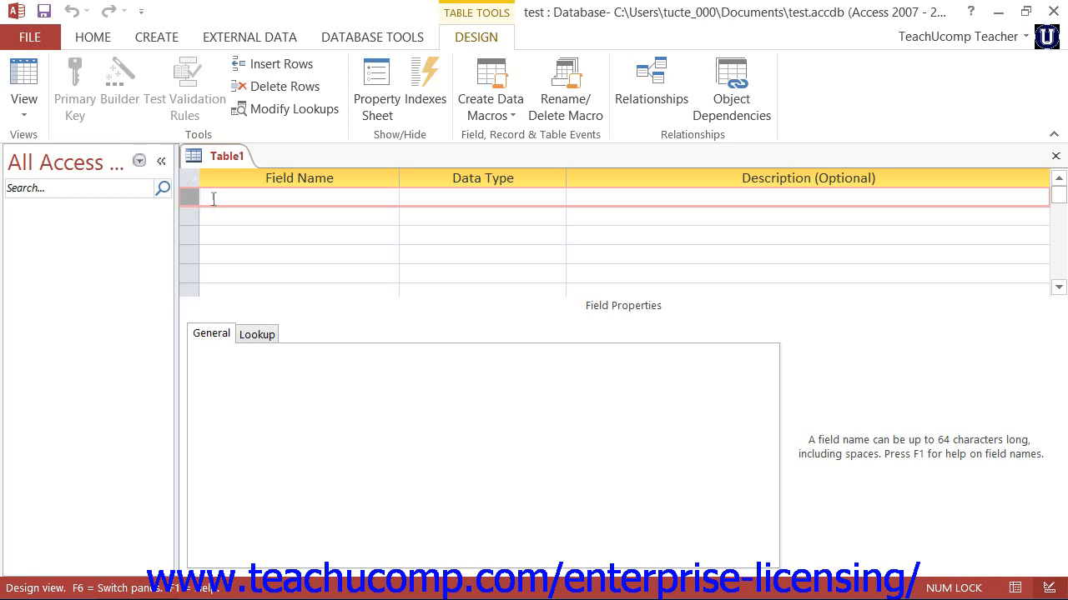
pyautogui.click(213, 197)
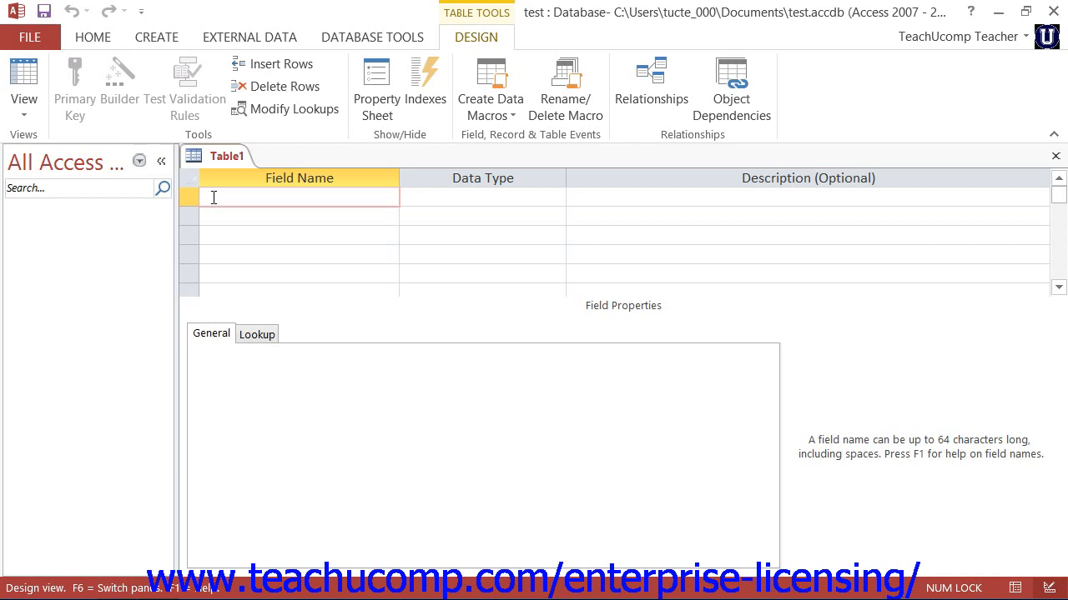
pyautogui.write('Fir')
pyautogui.write('ld')
pyautogui.write('Name')
pyautogui.click(477, 197)
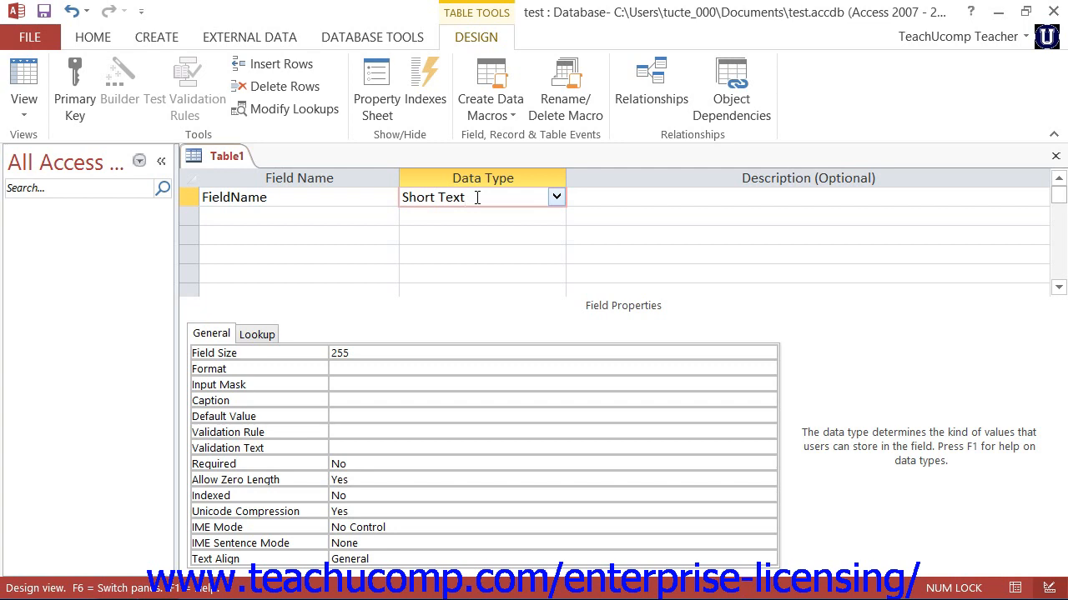
# Try the Long Text, Number, Date/Time and Currency data types one after another on the FieldName field
pyautogui.click(560, 200)
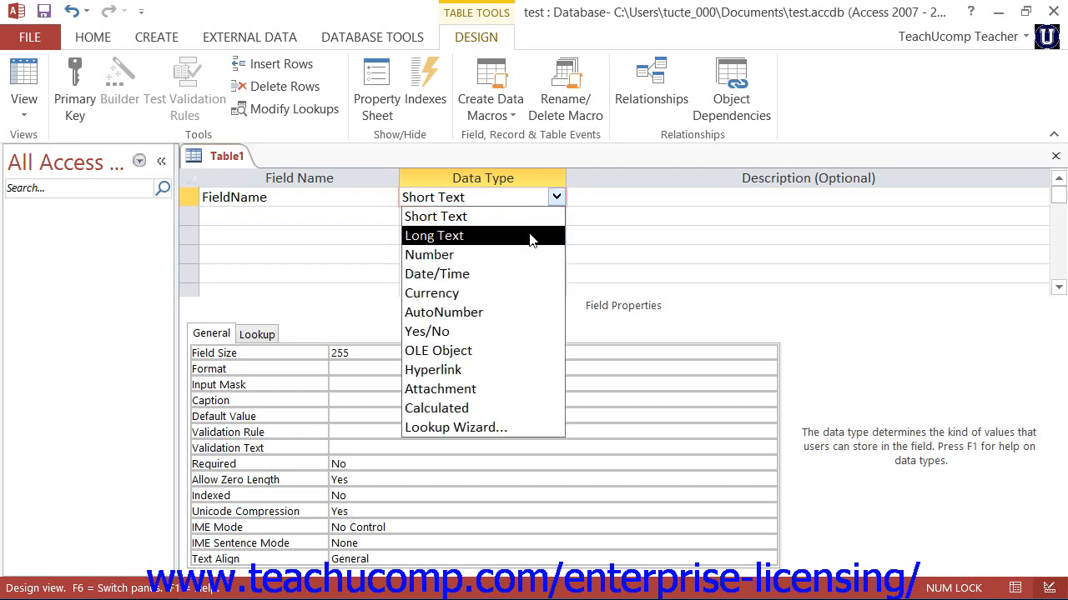
pyautogui.click(531, 233)
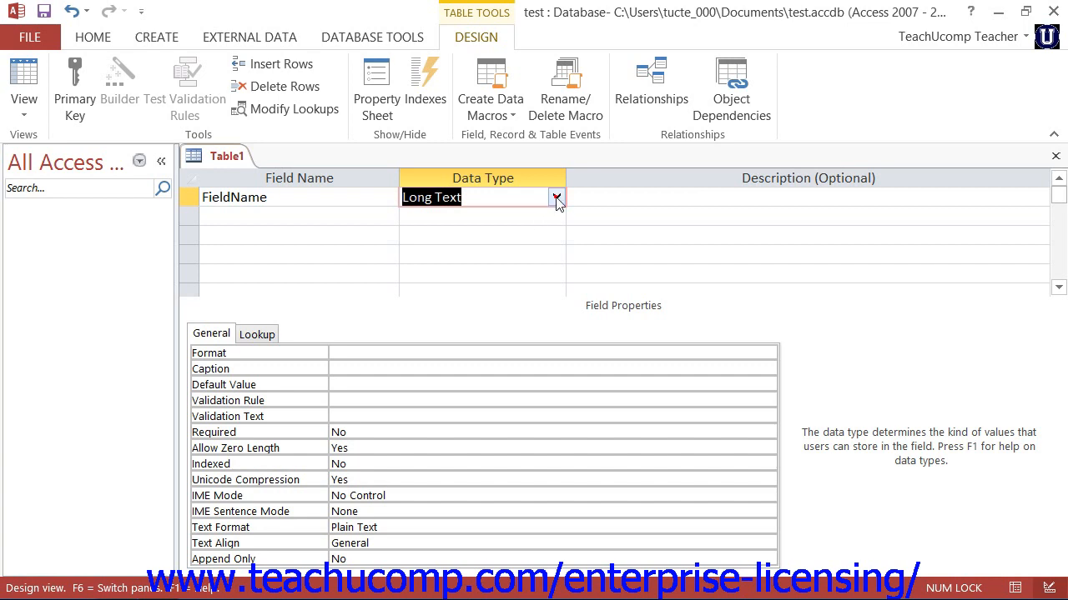
pyautogui.click(555, 197)
pyautogui.click(542, 254)
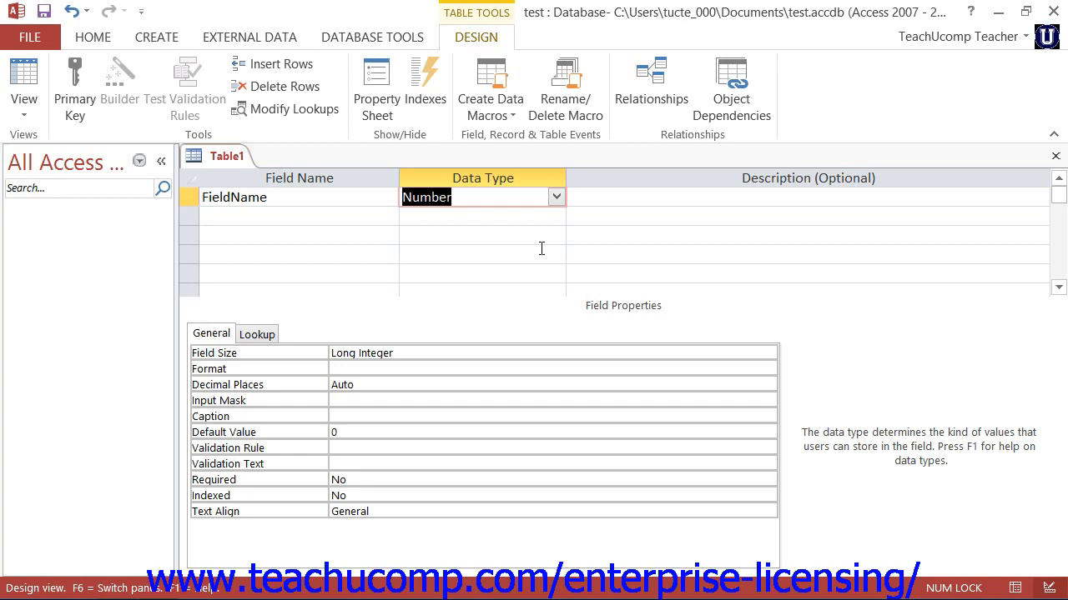
pyautogui.click(556, 200)
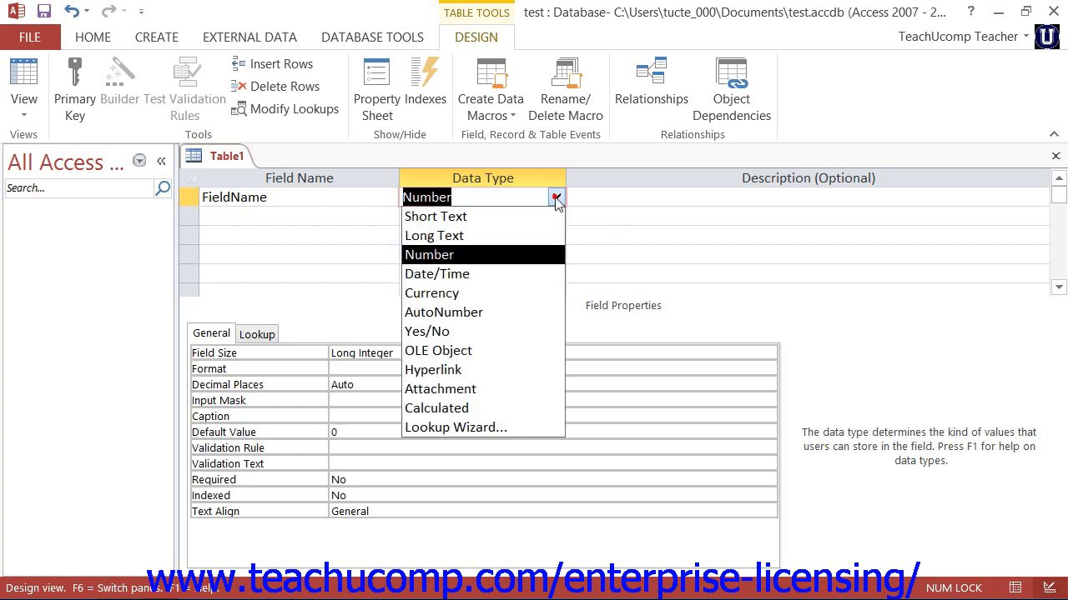
pyautogui.click(521, 273)
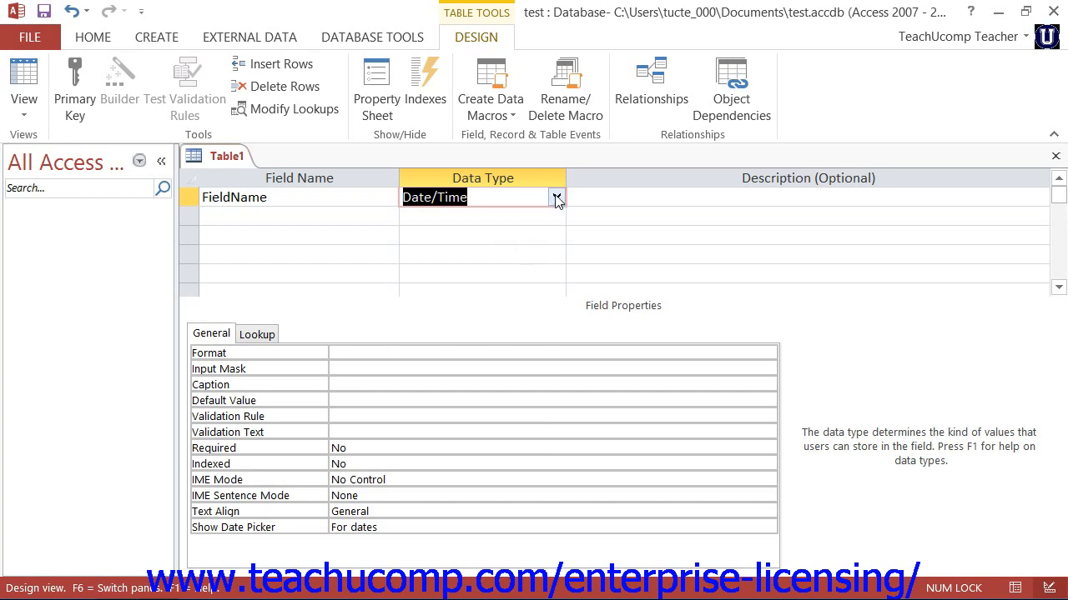
pyautogui.click(555, 196)
pyautogui.click(526, 293)
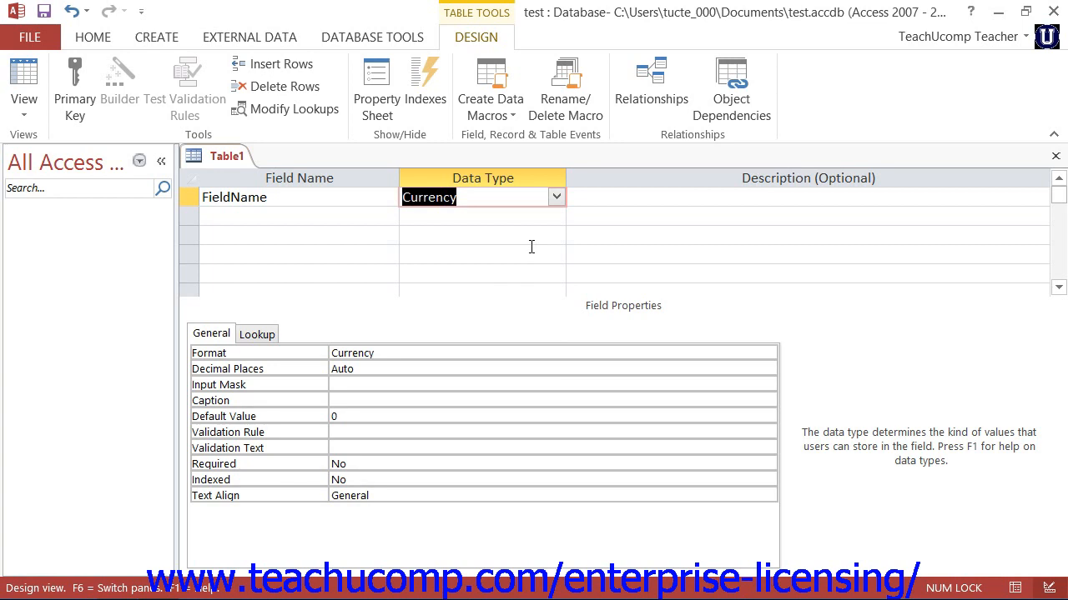
# Try the AutoNumber, Yes/No, OLE Object, Hyperlink and Attachment data types one after another on the FieldName field
pyautogui.click(555, 199)
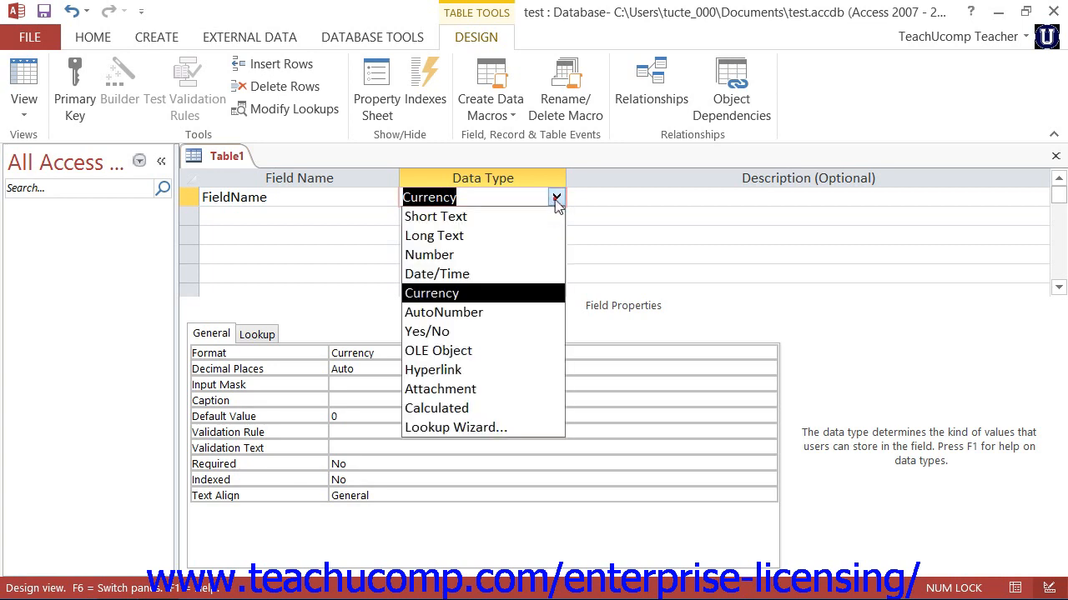
pyautogui.click(511, 312)
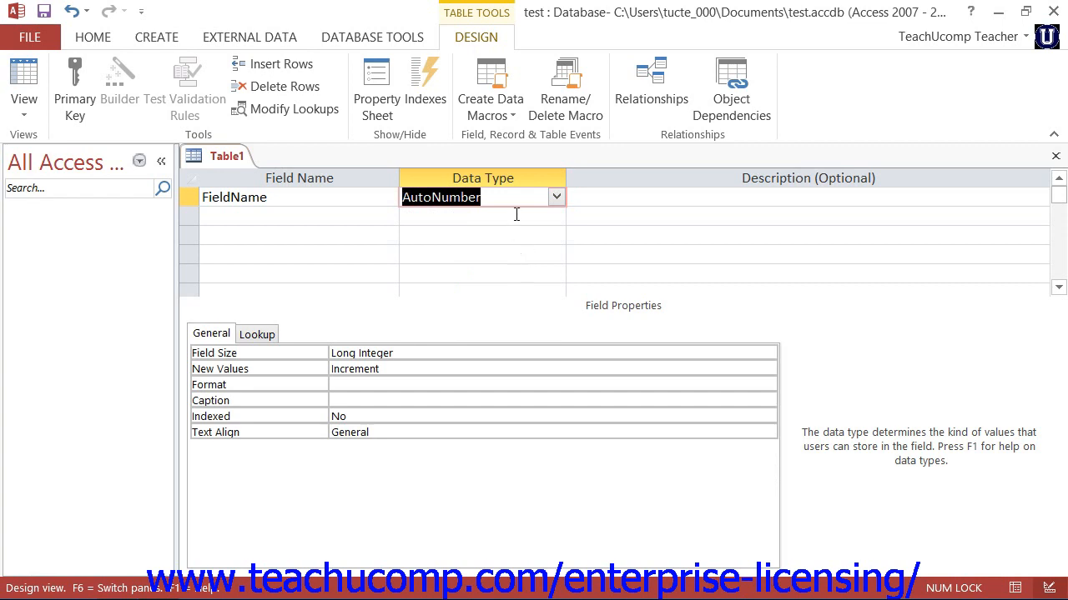
pyautogui.click(556, 197)
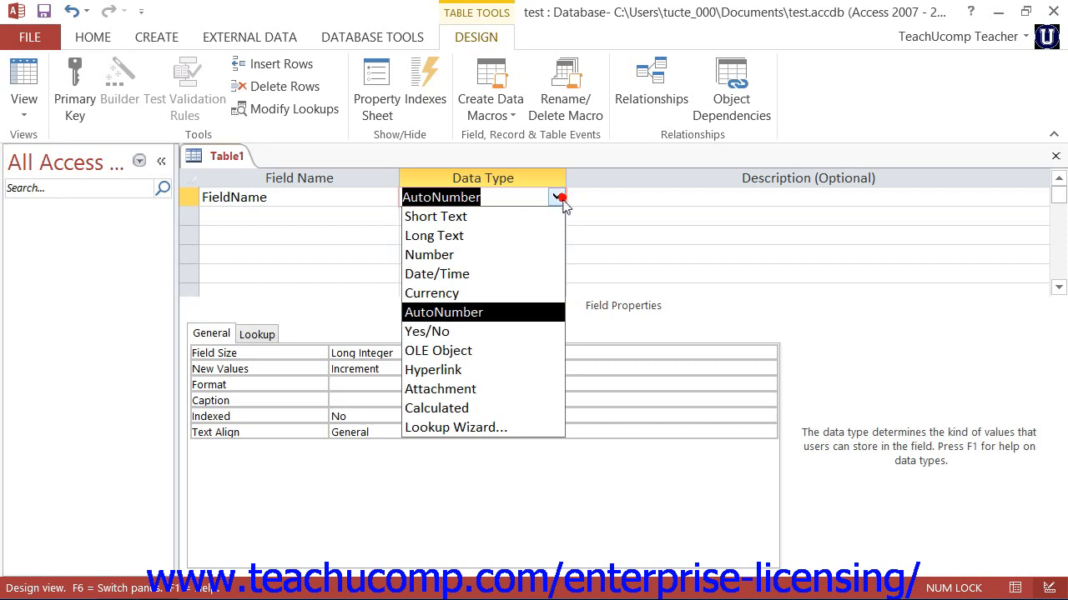
pyautogui.click(506, 332)
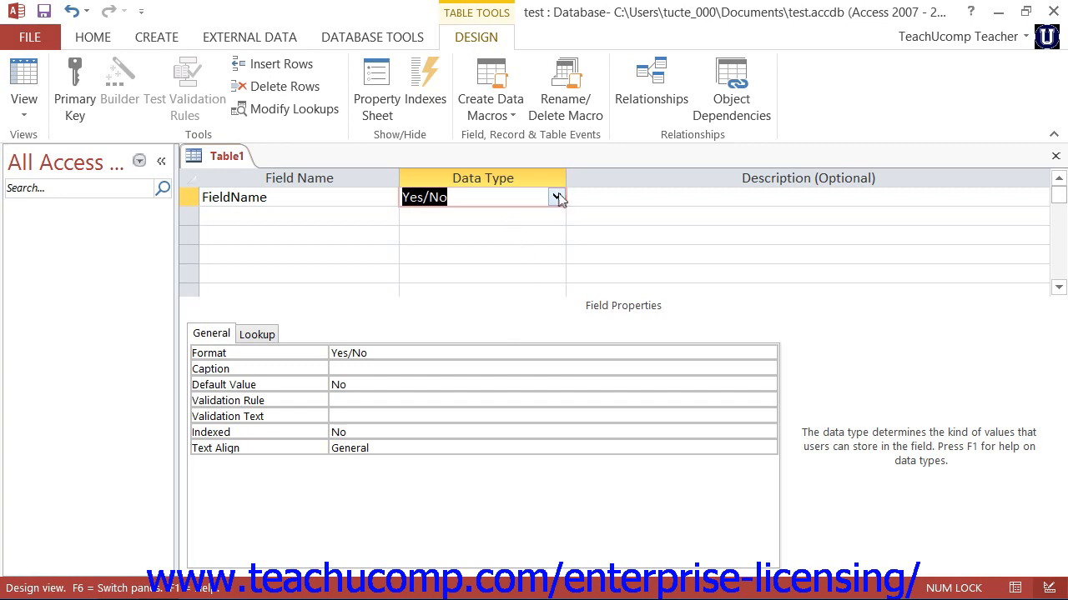
pyautogui.click(556, 197)
pyautogui.click(524, 352)
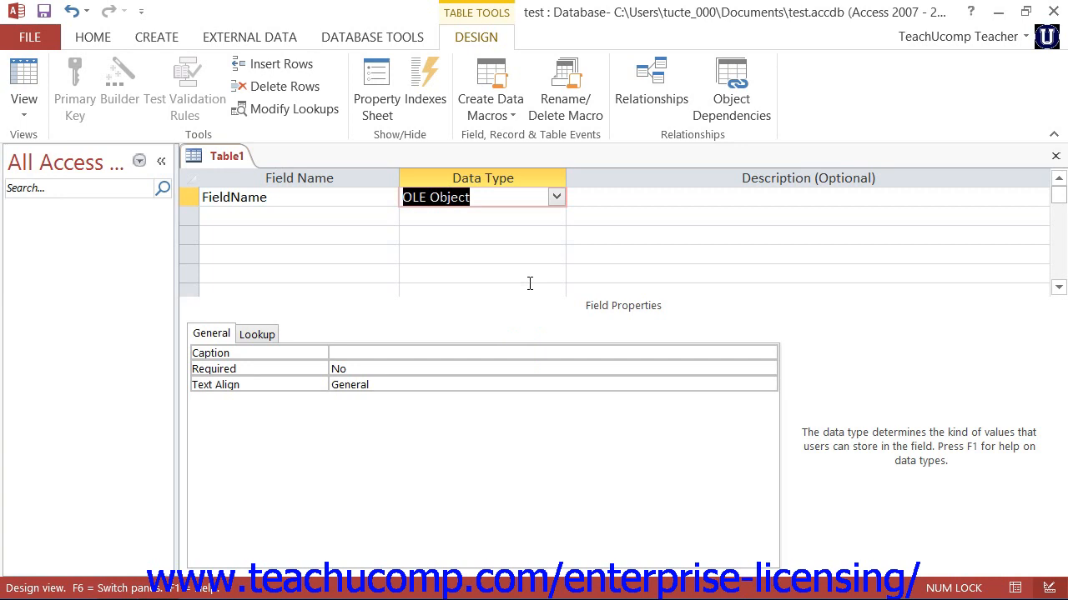
pyautogui.click(555, 198)
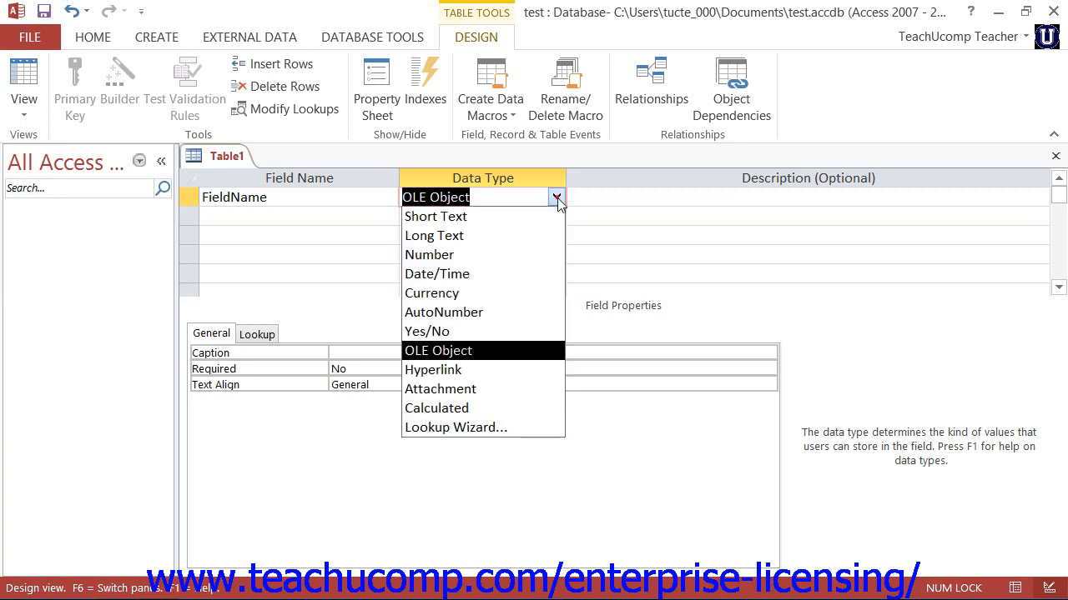
pyautogui.click(526, 378)
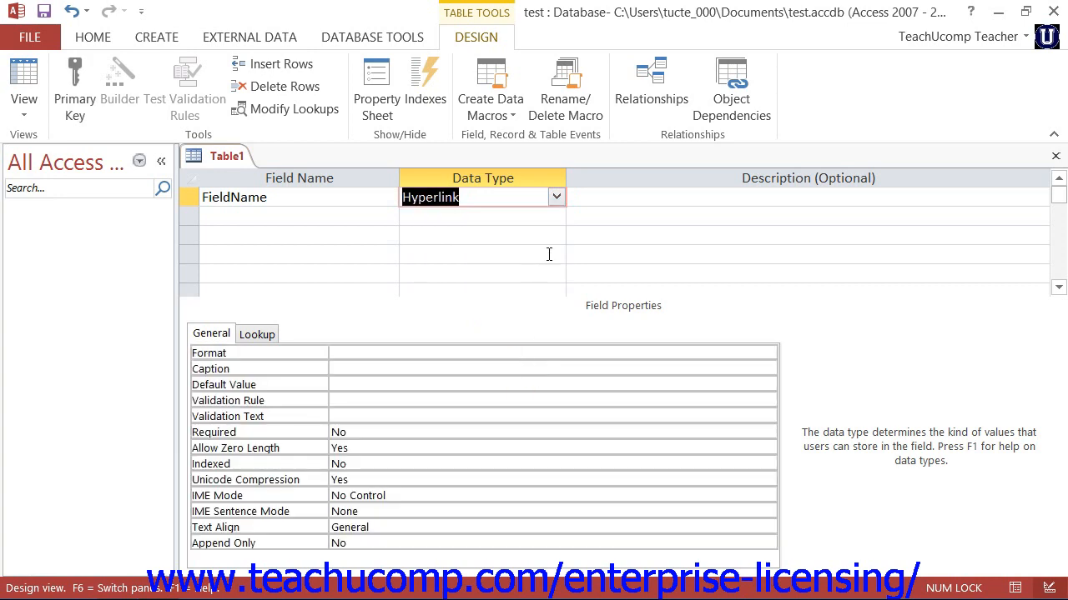
pyautogui.click(556, 197)
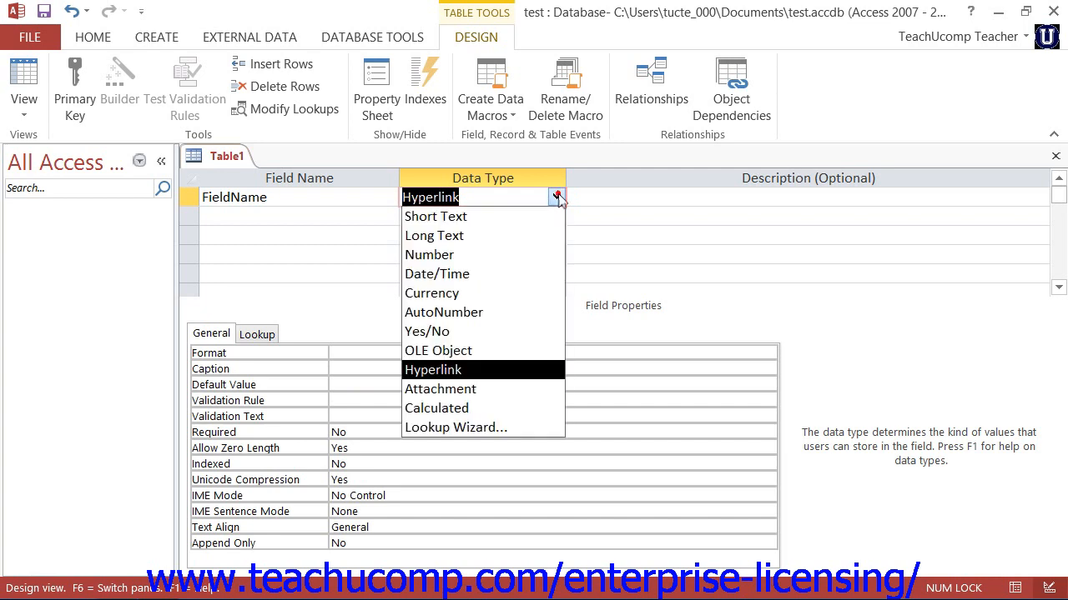
pyautogui.click(505, 390)
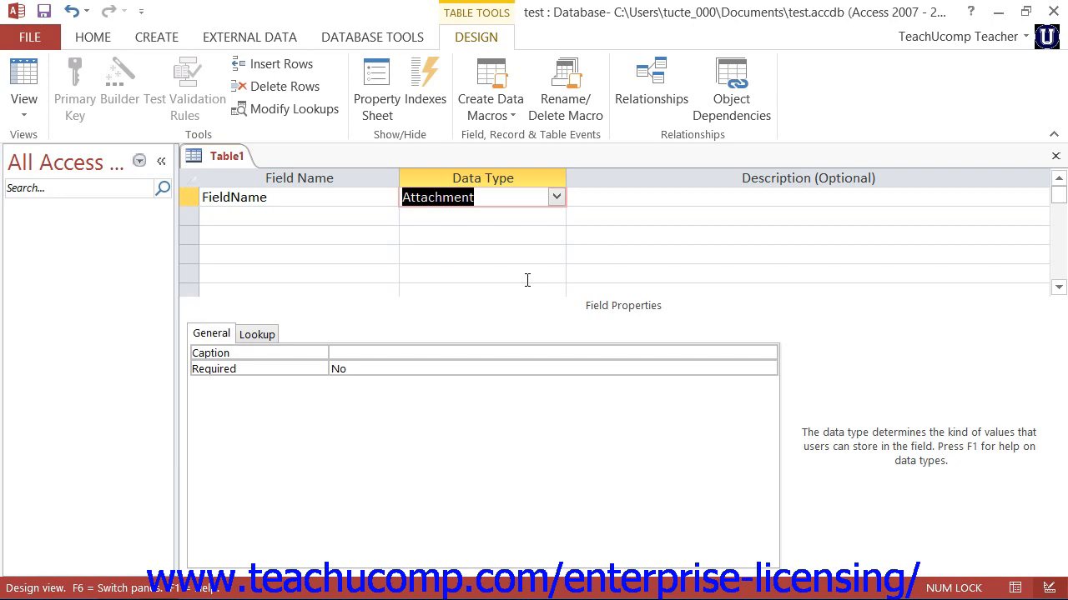
# Try the Calculated data type on FieldName, cancel its Expression Builder, and set the data type back to Short Text
pyautogui.click(552, 195)
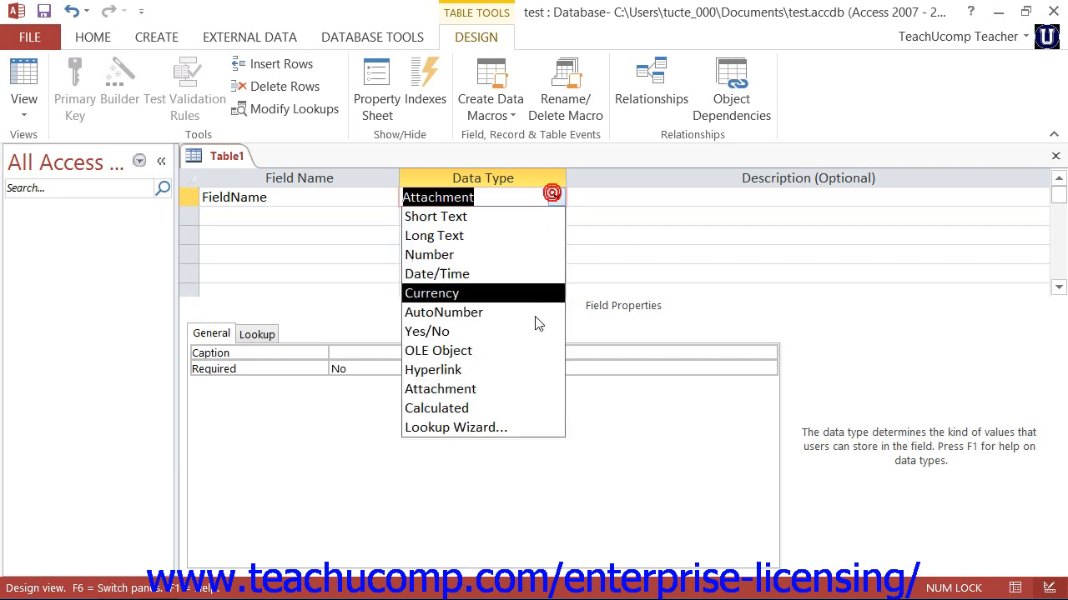
pyautogui.click(525, 408)
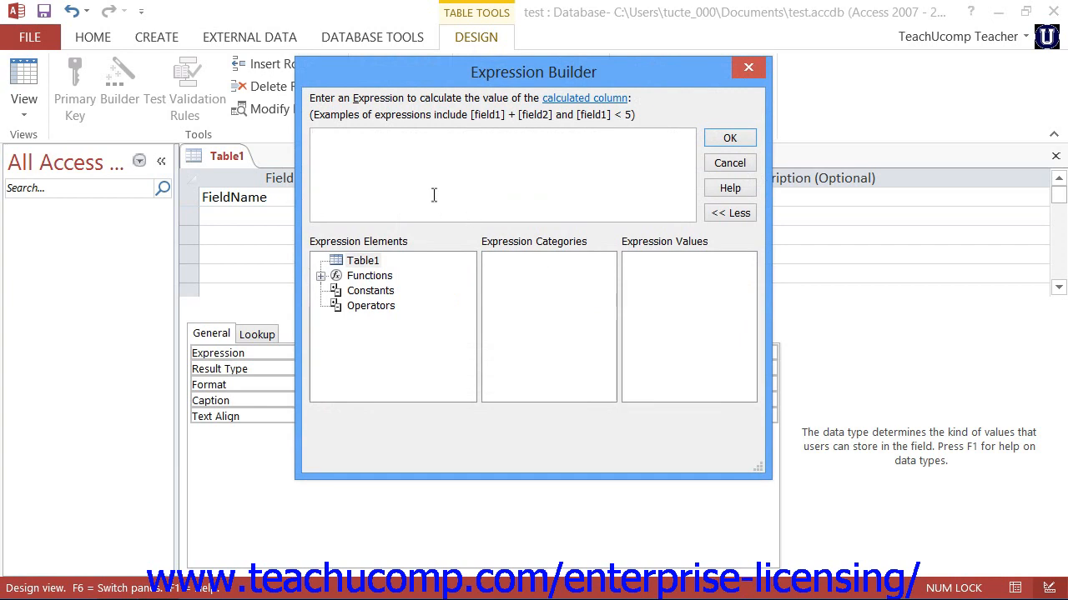
pyautogui.click(389, 155)
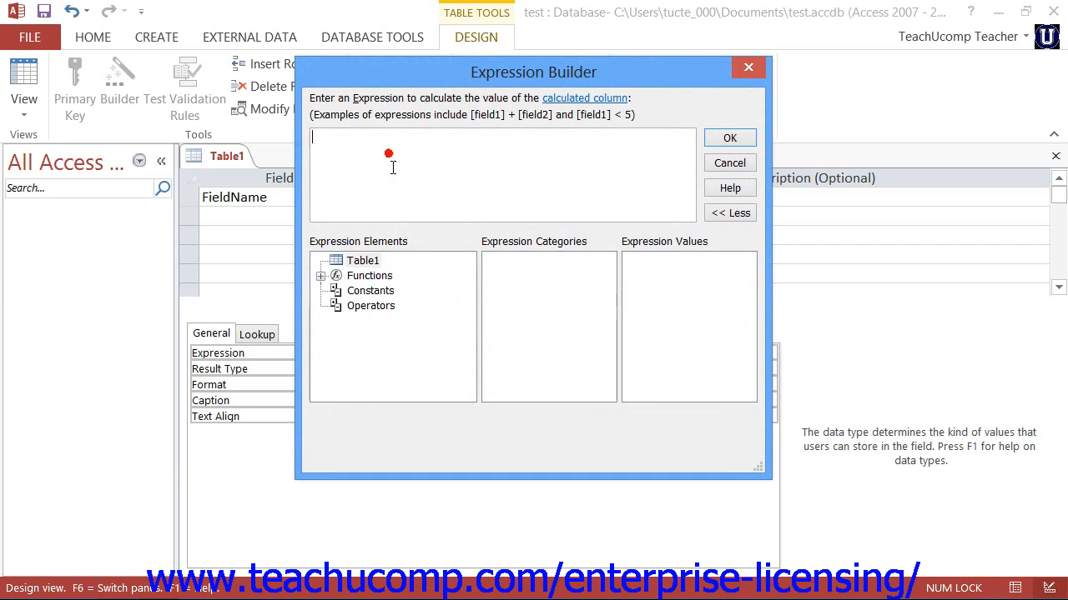
pyautogui.click(727, 165)
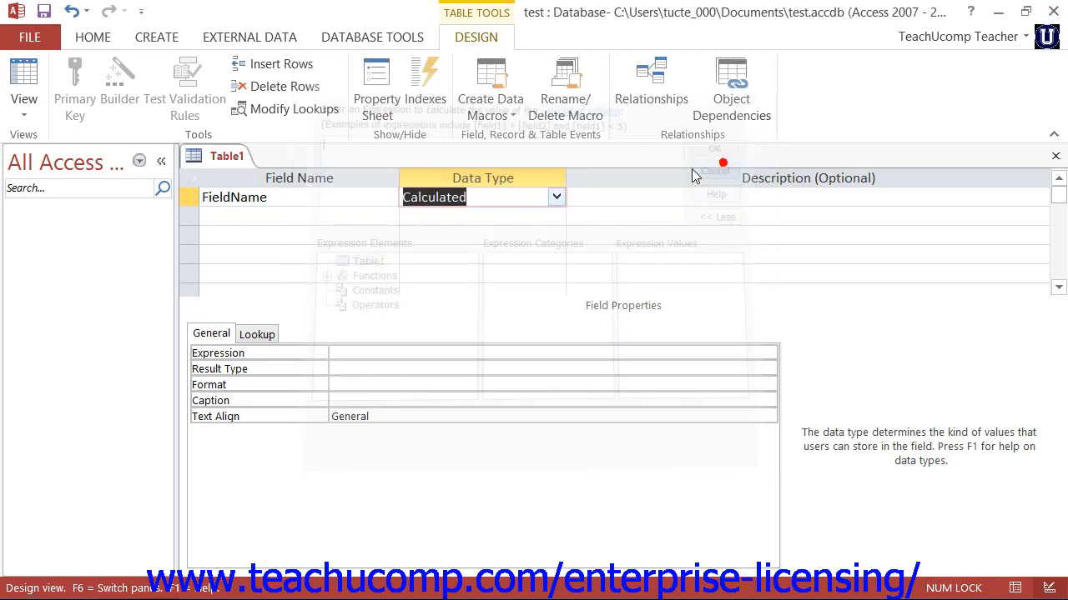
pyautogui.click(555, 196)
pyautogui.click(540, 219)
# Start the Lookup Wizard as the data type of FieldName and cancel it without choosing a value source
pyautogui.click(556, 198)
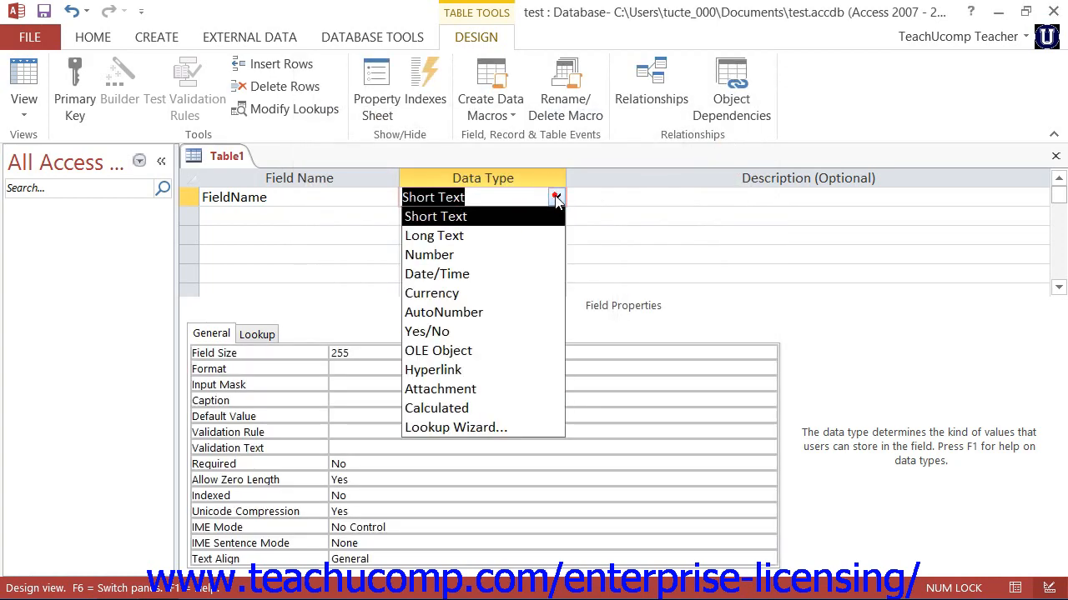
pyautogui.click(540, 427)
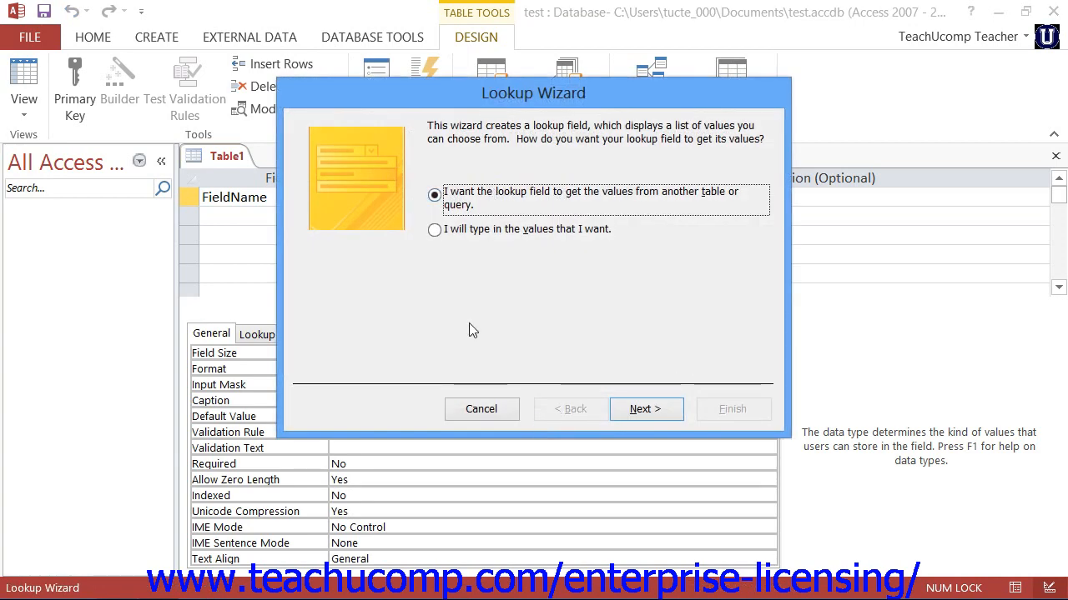
pyautogui.click(493, 410)
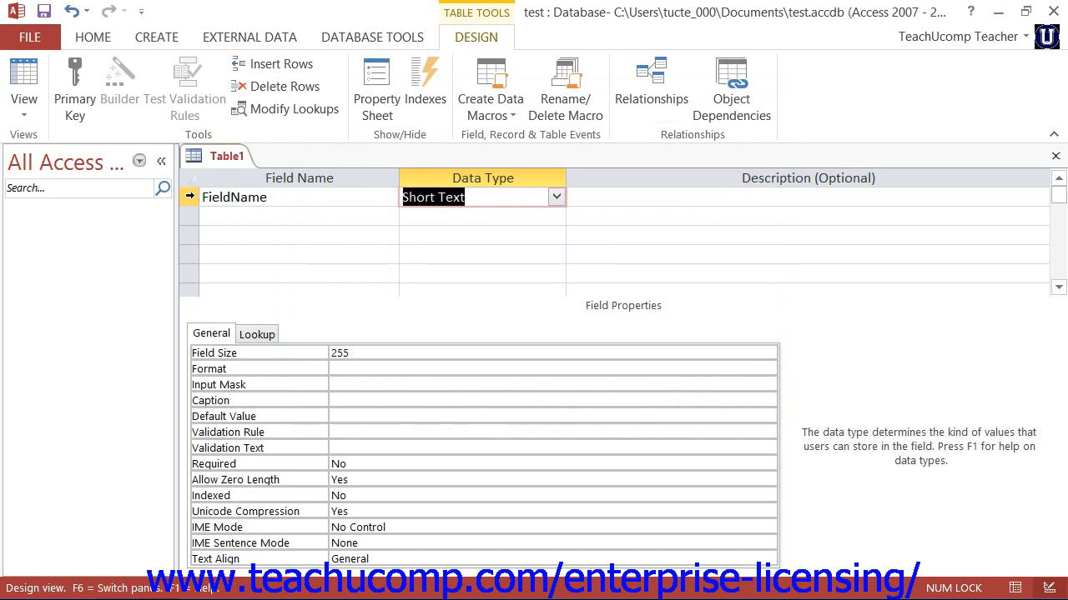
# Examine the table's property sheet and the FieldName field's General and Lookup properties, including Field Size, and hide the property sheet
pyautogui.click(189, 197)
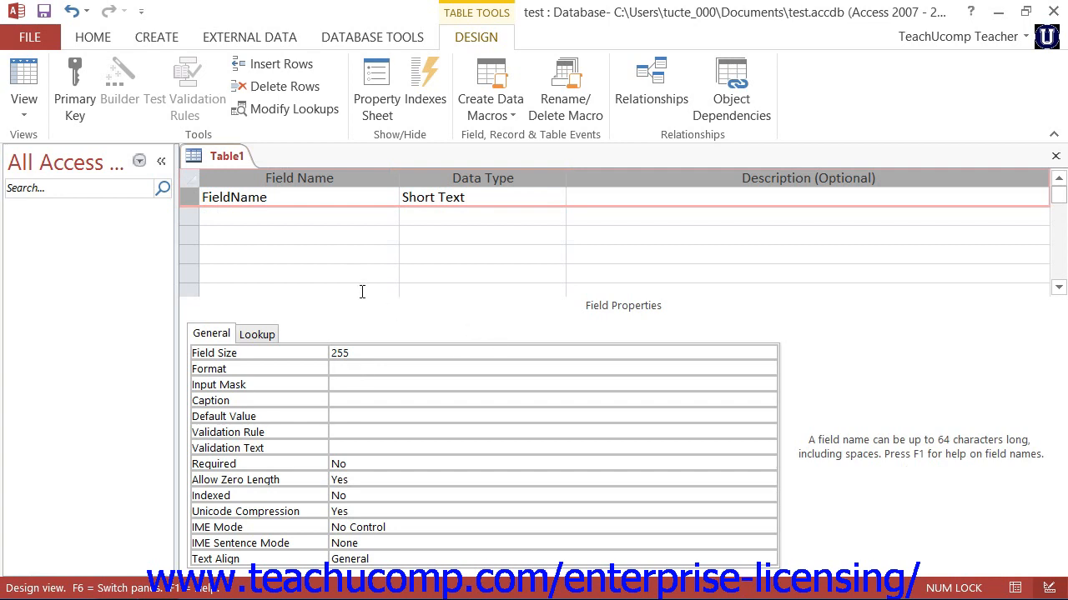
pyautogui.click(377, 95)
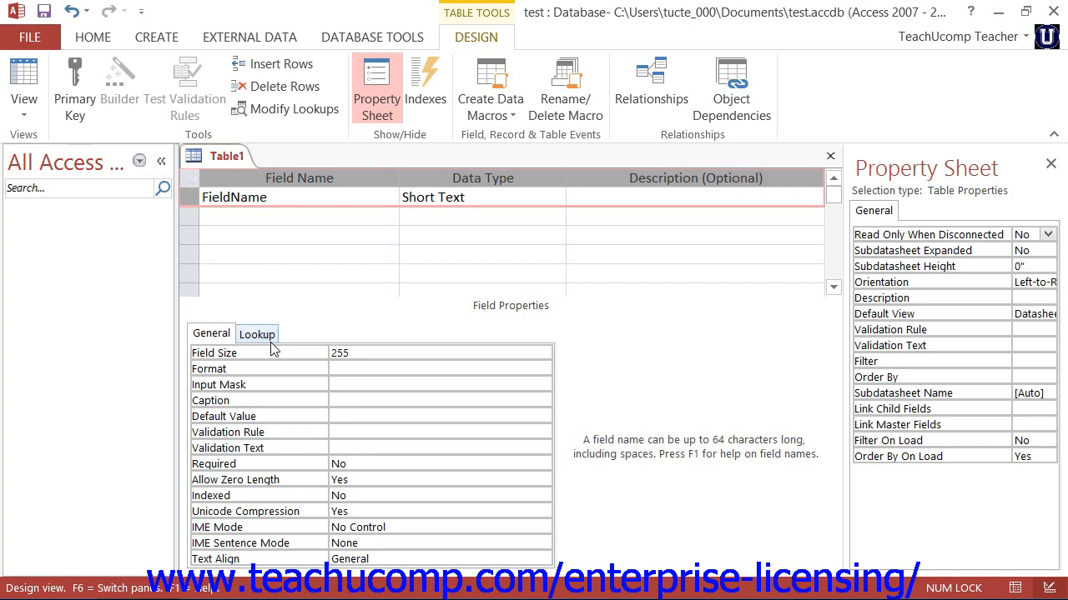
pyautogui.click(216, 333)
pyautogui.click(257, 335)
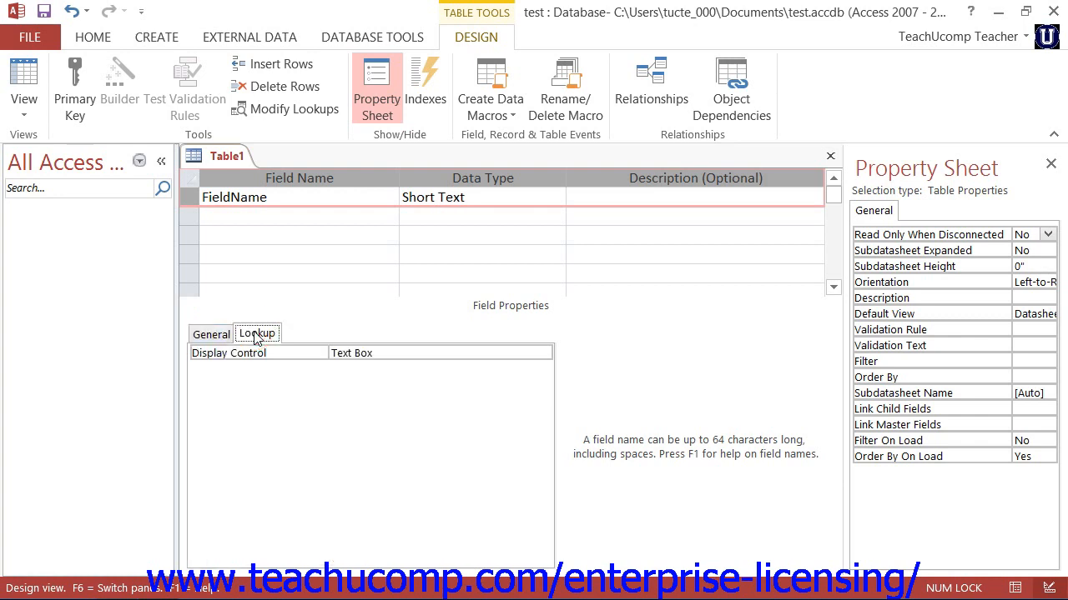
pyautogui.click(226, 335)
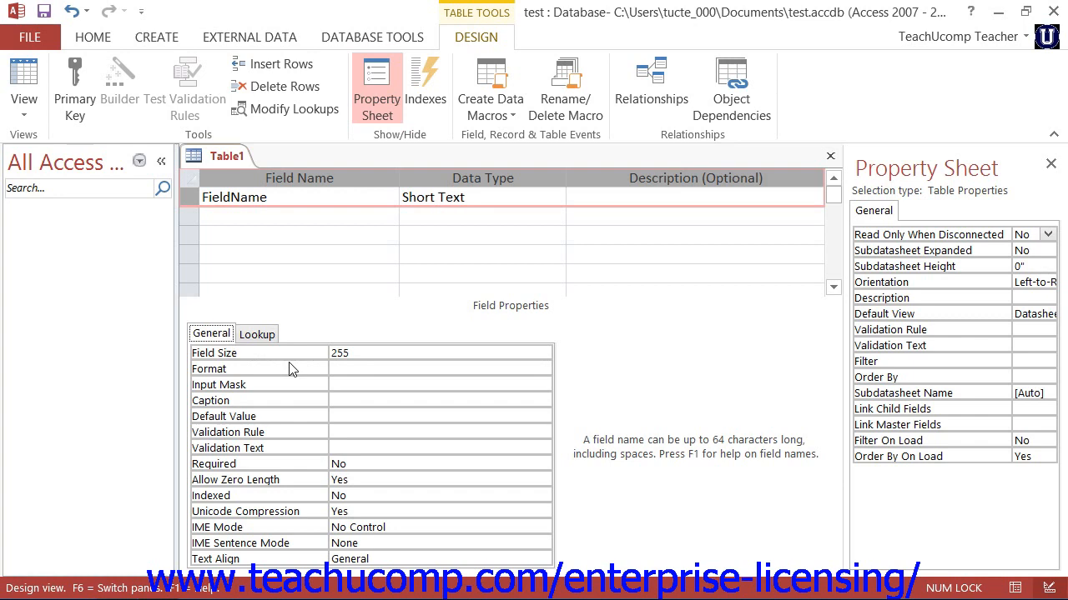
pyautogui.click(377, 354)
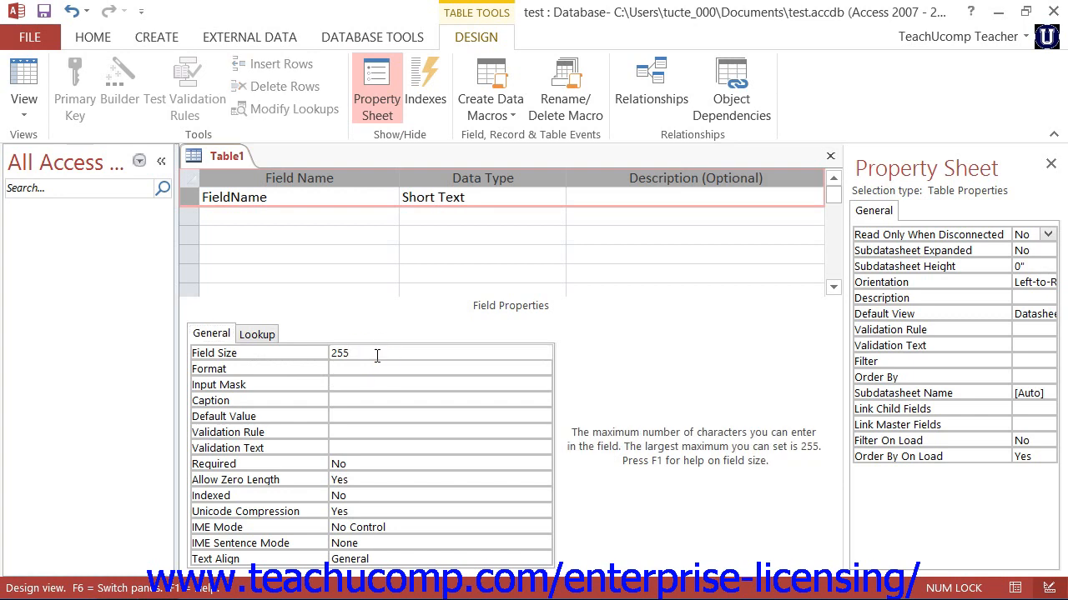
pyautogui.doubleClick(339, 354)
pyautogui.click(377, 92)
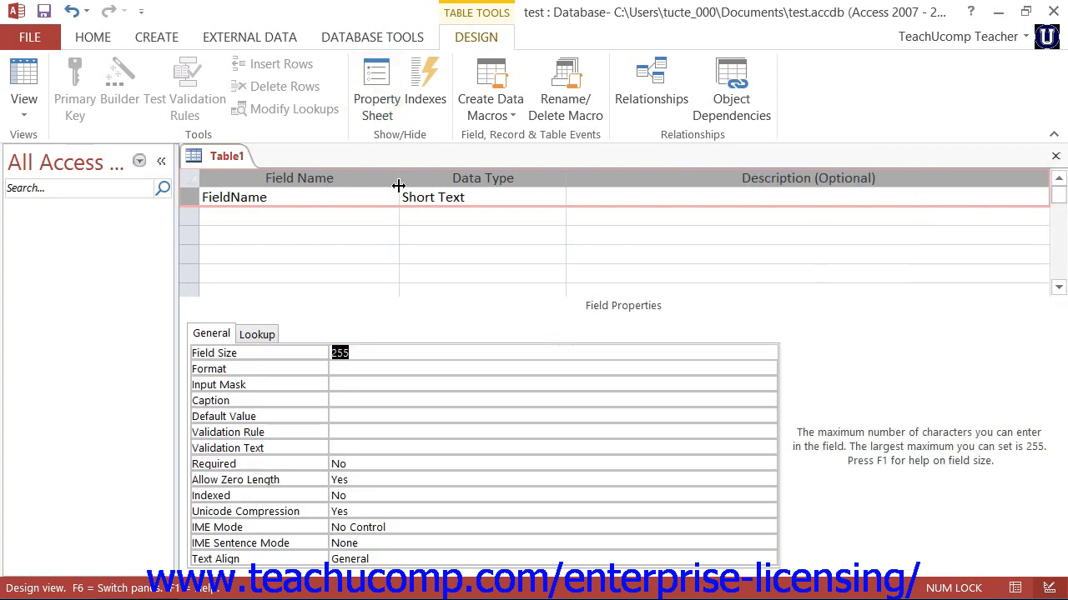